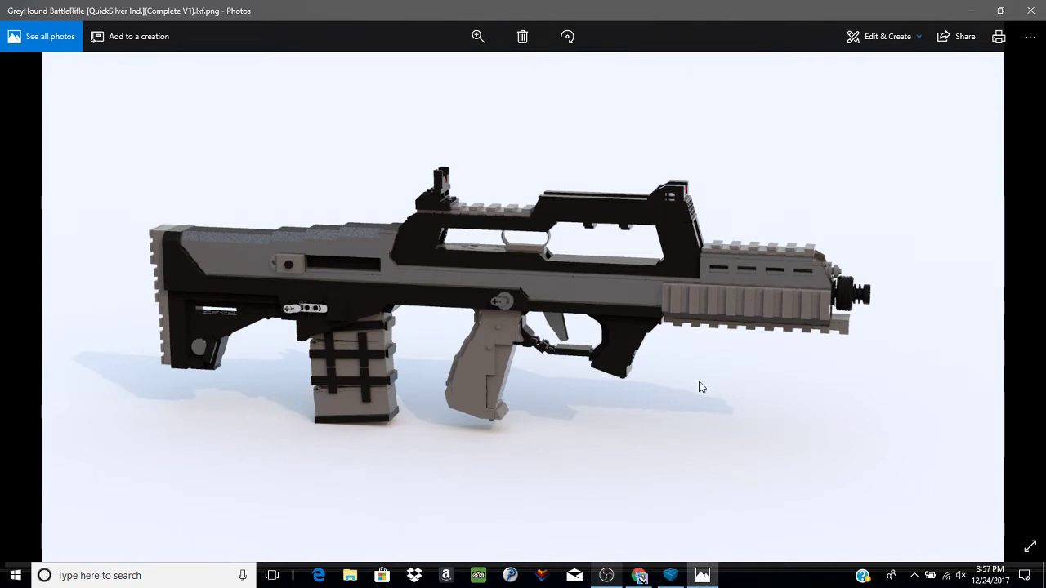
Close the rendered image to return to LEGO Digital Designer, and examine both sides of the rifle and its sights.
{"action": "left_click", "coordinate": [1036, 8]}
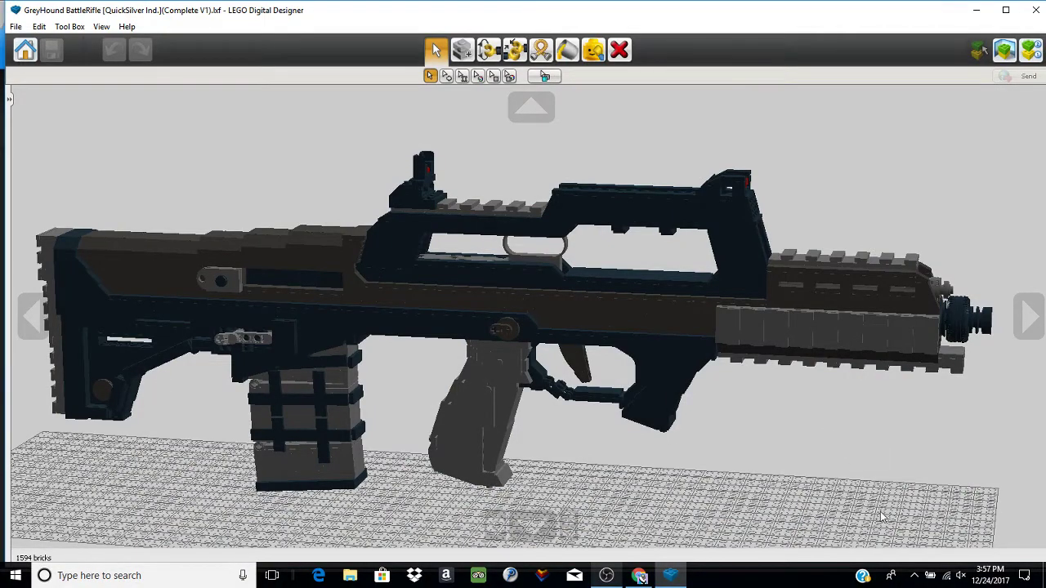
{"action": "left_click_drag", "start_coordinate": [879, 488], "coordinate": [576, 513]}
{"action": "mouse_move", "coordinate": [590, 204]}
{"action": "left_mouse_down"}
{"action": "mouse_move", "coordinate": [566, 221]}
{"action": "mouse_move", "coordinate": [609, 234]}
{"action": "mouse_move", "coordinate": [593, 177]}
{"action": "mouse_move", "coordinate": [572, 210]}
{"action": "left_mouse_up"}
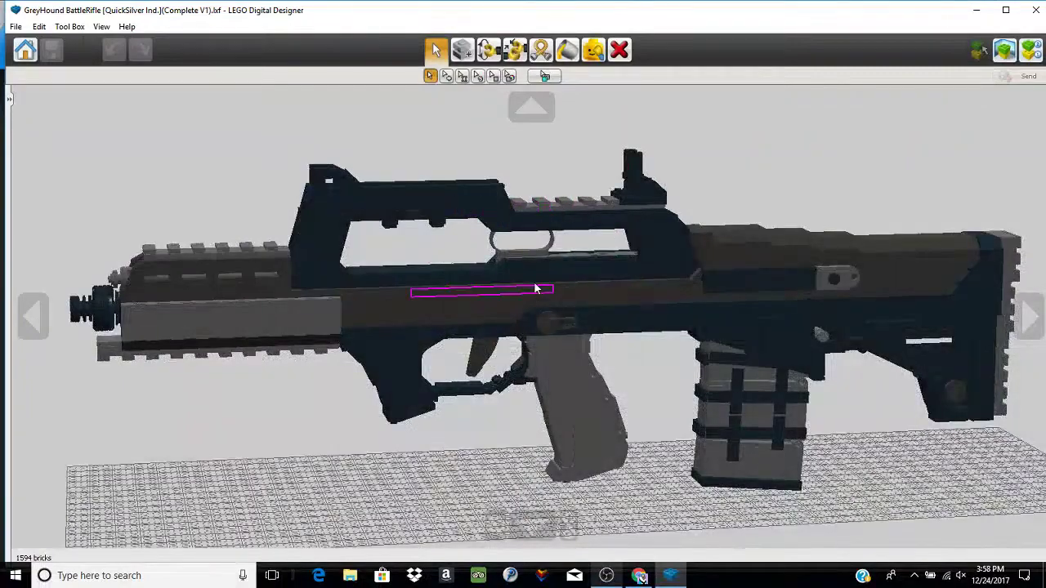
{"action": "left_click_drag", "start_coordinate": [531, 280], "coordinate": [190, 297]}
{"action": "right_click", "coordinate": [548, 173]}
{"action": "scroll", "coordinate": [554, 343], "scroll_direction": "up", "scroll_amount": 5}
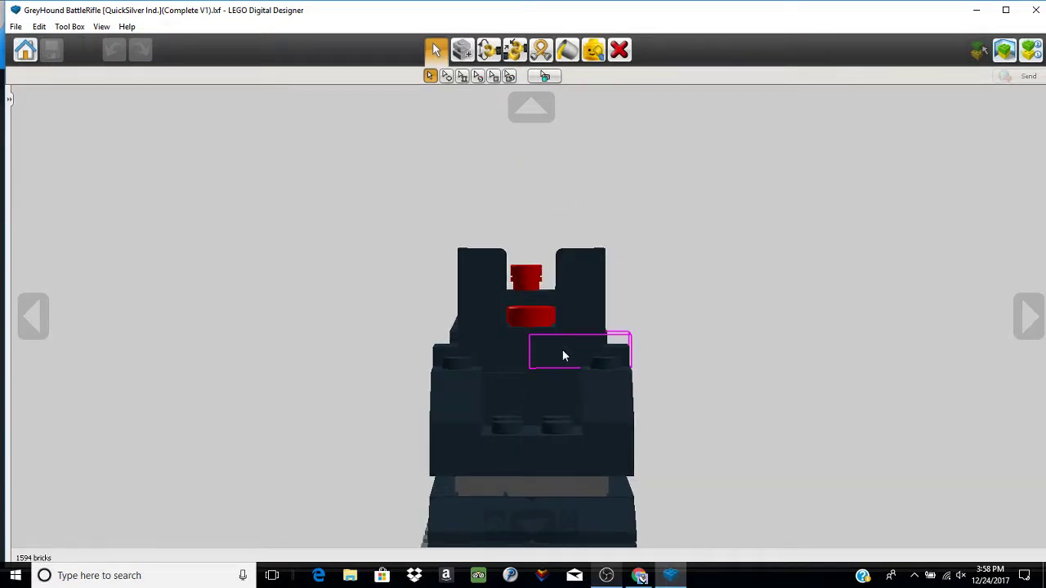
{"action": "left_click_drag", "start_coordinate": [562, 351], "coordinate": [754, 382]}
{"action": "scroll", "coordinate": [755, 382], "scroll_direction": "down", "scroll_amount": 5}
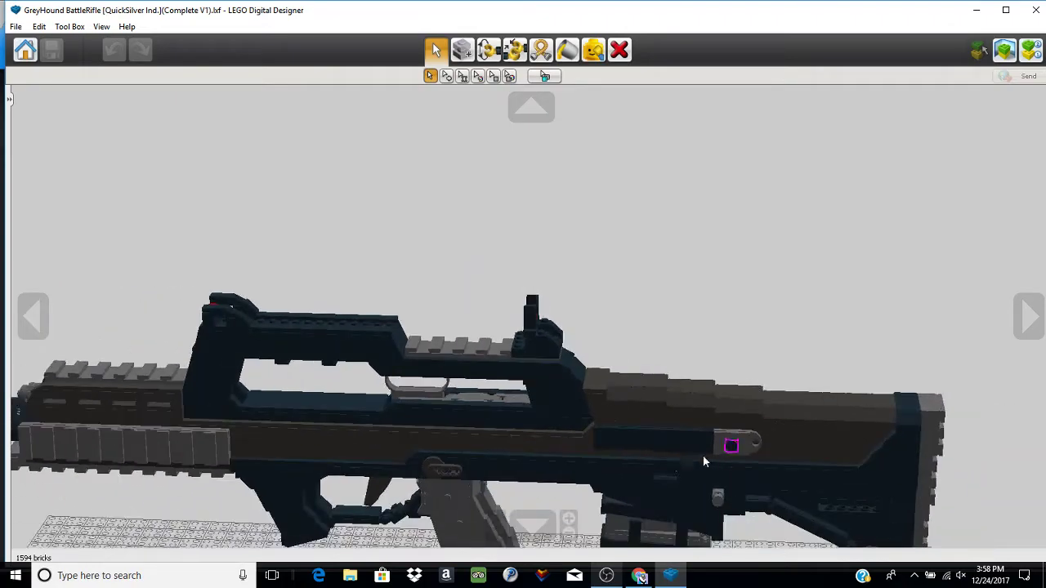
Examine the sliding handle and slot above the magazine on both sides of the stock.
{"action": "right_click", "coordinate": [637, 440]}
{"action": "scroll", "coordinate": [610, 469], "scroll_direction": "up", "scroll_amount": 2}
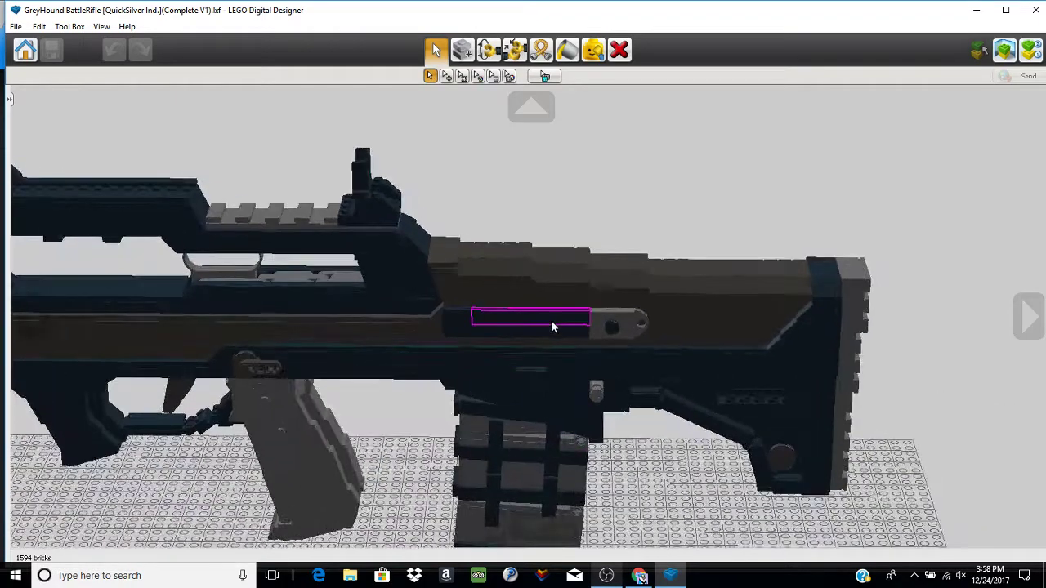
{"action": "scroll", "coordinate": [602, 411], "scroll_direction": "up", "scroll_amount": 2}
{"action": "left_click_drag", "start_coordinate": [602, 411], "coordinate": [207, 390]}
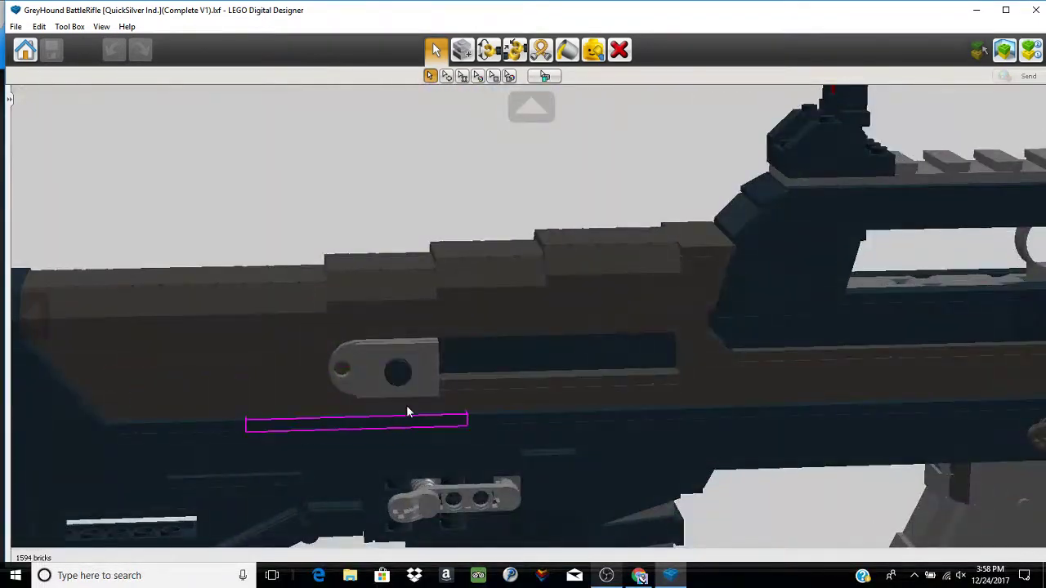
{"action": "left_click_drag", "start_coordinate": [422, 385], "coordinate": [453, 384]}
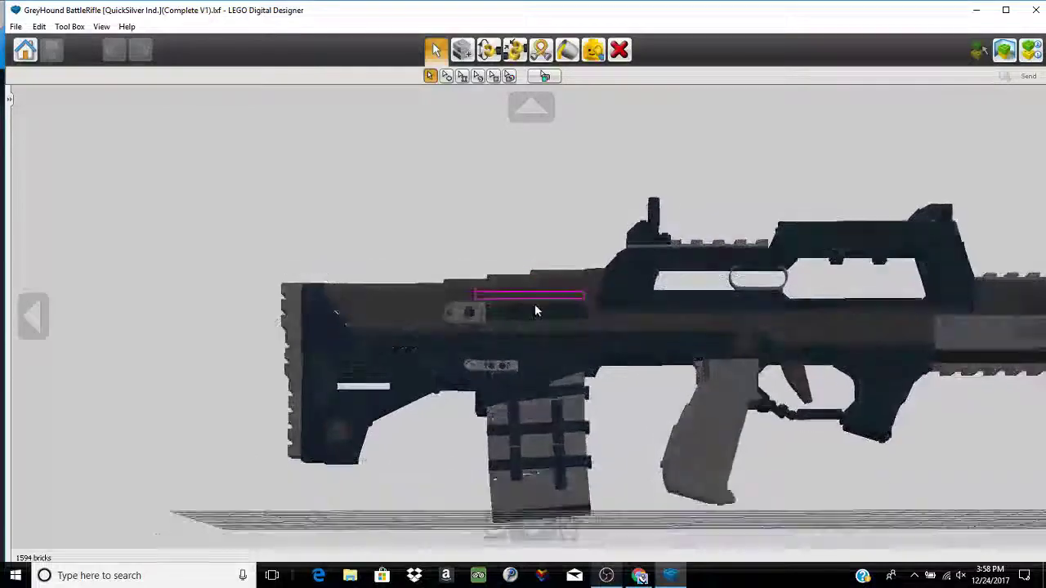
{"action": "left_click_drag", "start_coordinate": [536, 311], "coordinate": [569, 292]}
Examine the front and rear sights, the carry handle and the charging handle beneath it.
{"action": "left_click_drag", "start_coordinate": [531, 247], "coordinate": [539, 317]}
{"action": "scroll", "coordinate": [492, 326], "scroll_direction": "up", "scroll_amount": 5}
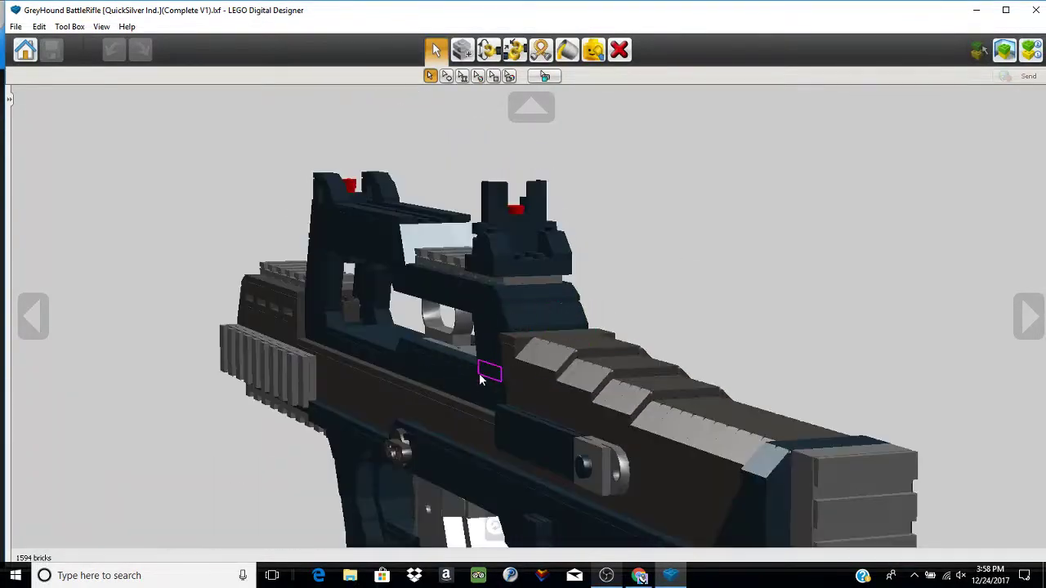
{"action": "left_click_drag", "start_coordinate": [395, 284], "coordinate": [467, 361]}
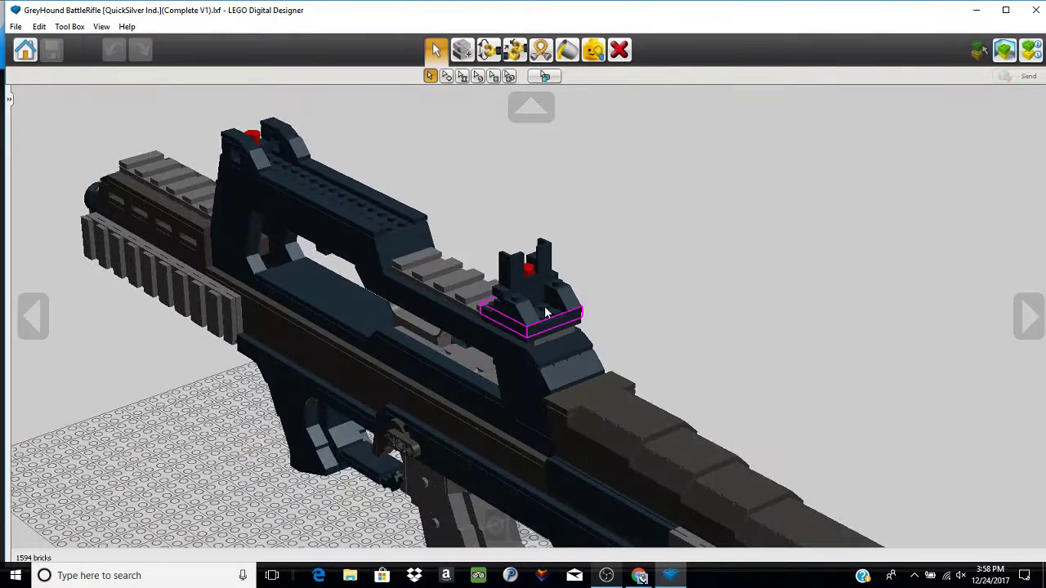
{"action": "left_click_drag", "start_coordinate": [320, 302], "coordinate": [409, 397]}
{"action": "scroll", "coordinate": [409, 397], "scroll_direction": "up", "scroll_amount": 2}
{"action": "left_click_drag", "start_coordinate": [523, 497], "coordinate": [578, 452]}
{"action": "scroll", "coordinate": [480, 447], "scroll_direction": "up", "scroll_amount": 2}
{"action": "left_click_drag", "start_coordinate": [480, 447], "coordinate": [406, 310]}
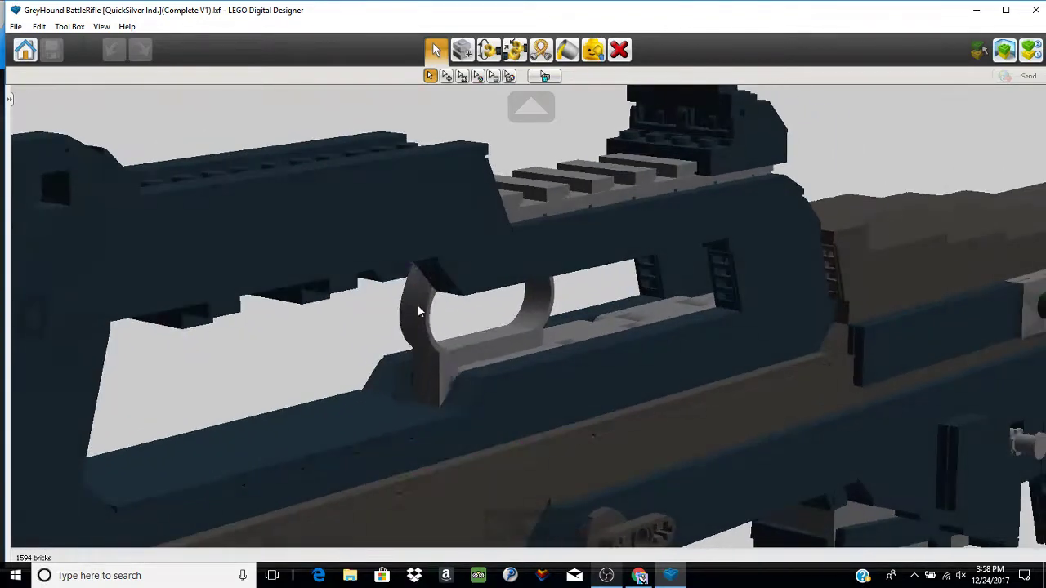
{"action": "left_click_drag", "start_coordinate": [485, 334], "coordinate": [571, 327]}
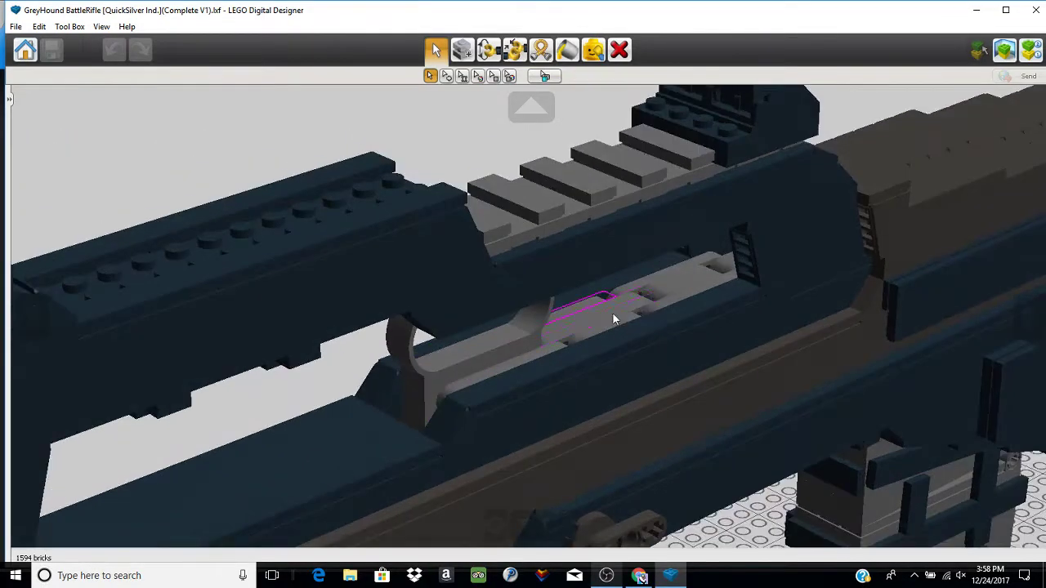
{"action": "scroll", "coordinate": [614, 317], "scroll_direction": "down", "scroll_amount": 8}
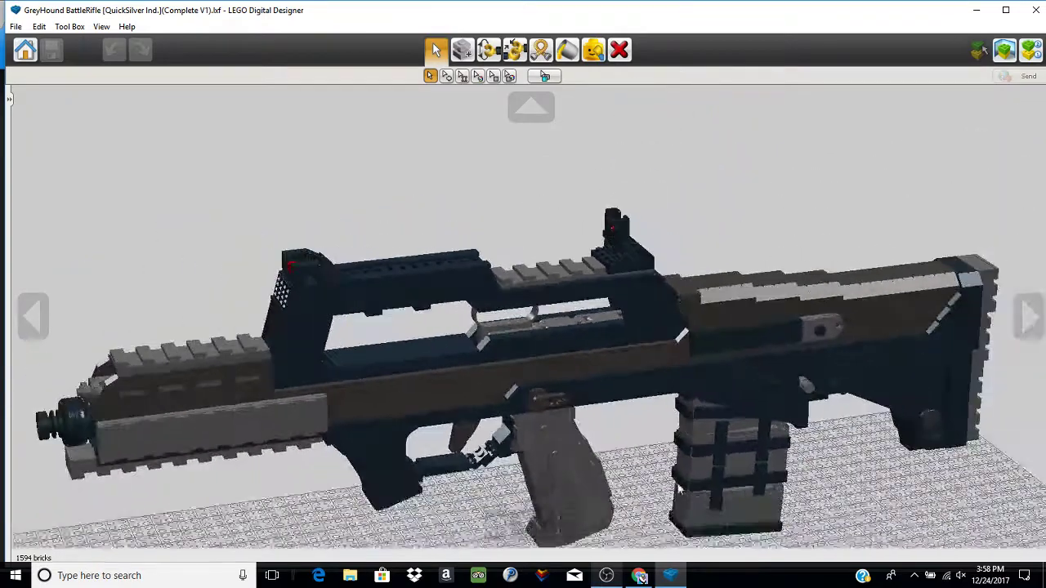
Examine the rifle's underside, the cut-out lower edge of the stock and the ribbed butt plate.
{"action": "left_click_drag", "start_coordinate": [678, 488], "coordinate": [439, 475]}
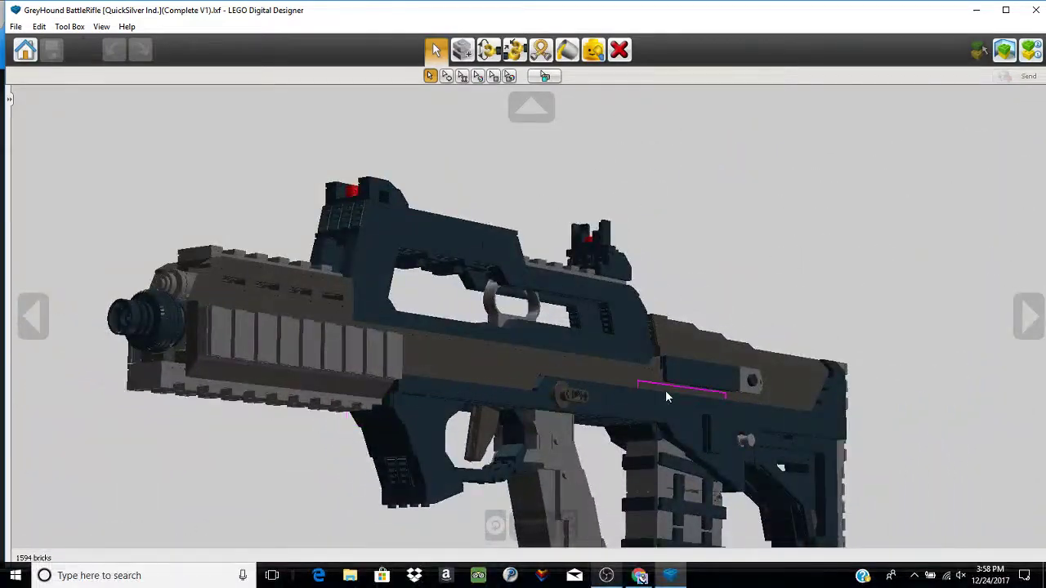
{"action": "left_click_drag", "start_coordinate": [745, 441], "coordinate": [496, 378]}
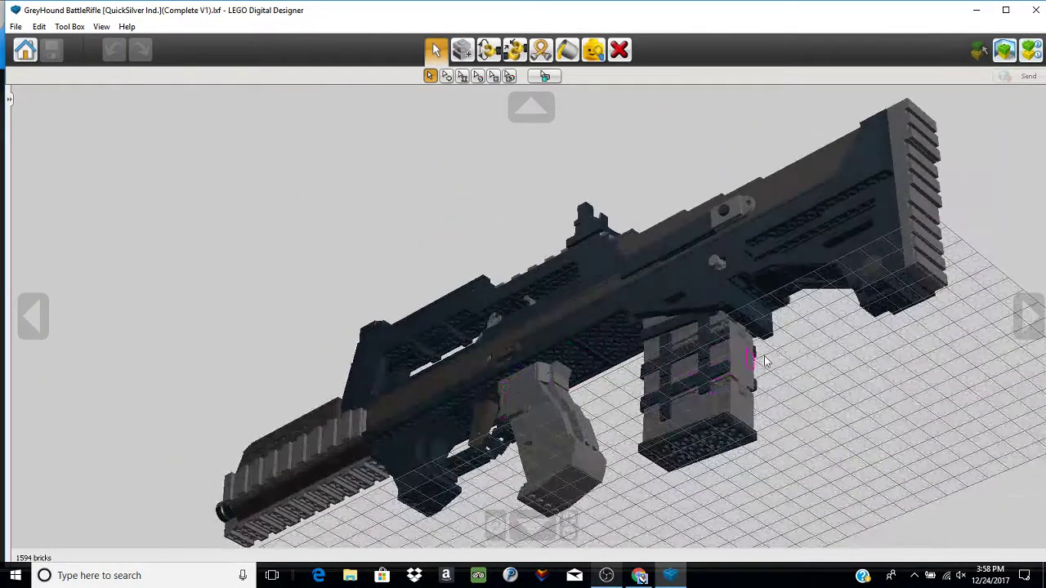
{"action": "right_click", "coordinate": [816, 268]}
{"action": "scroll", "coordinate": [709, 438], "scroll_direction": "up", "scroll_amount": 4}
{"action": "left_click_drag", "start_coordinate": [553, 463], "coordinate": [629, 562]}
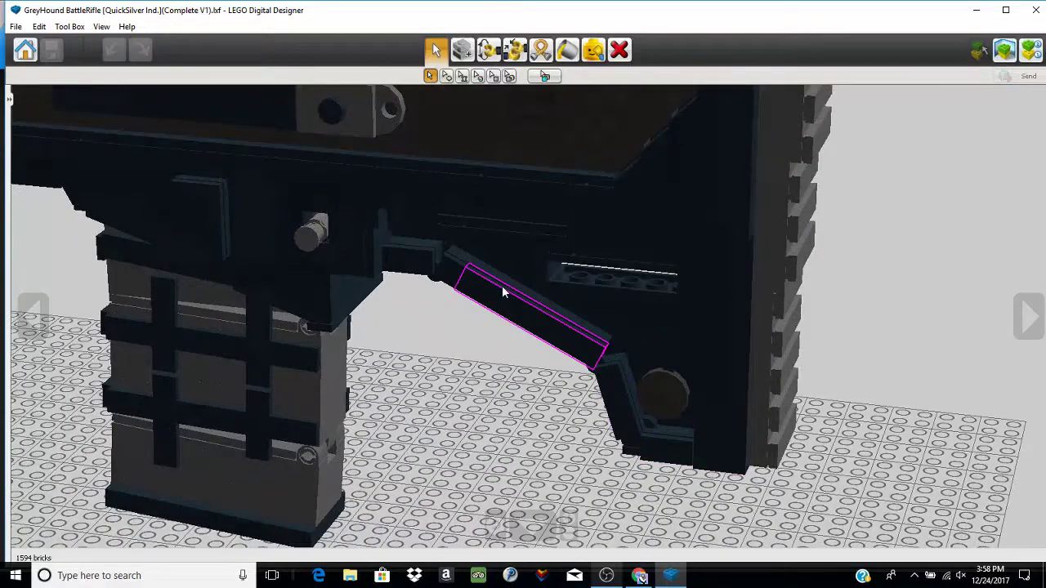
{"action": "scroll", "coordinate": [502, 292], "scroll_direction": "down", "scroll_amount": 4}
{"action": "left_click_drag", "start_coordinate": [805, 359], "coordinate": [698, 433]}
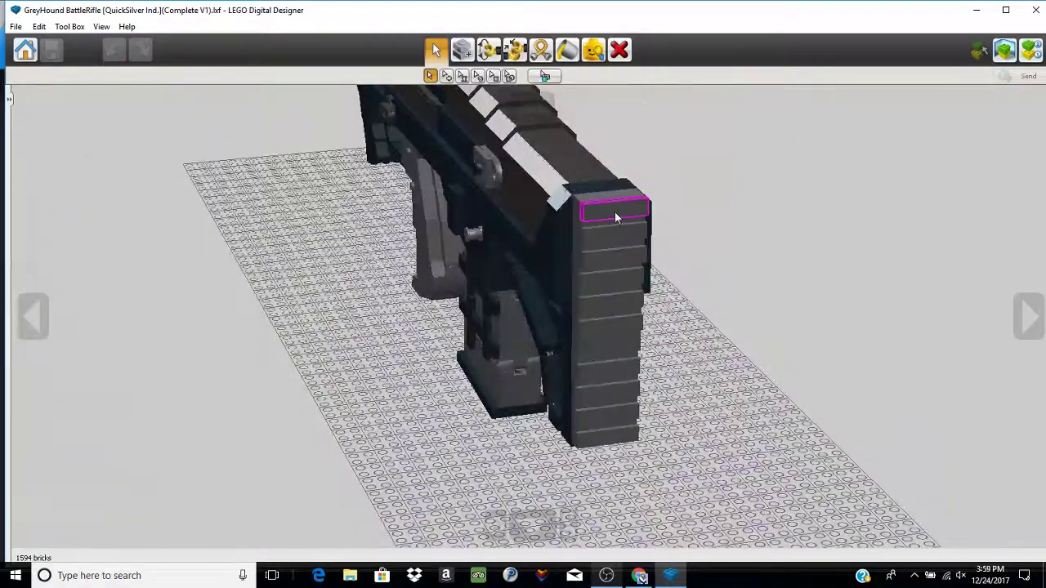
Examine the trigger, the trigger guard and the angled front grip up close.
{"action": "left_click_drag", "start_coordinate": [588, 236], "coordinate": [341, 340]}
{"action": "left_click_drag", "start_coordinate": [143, 331], "coordinate": [454, 324]}
{"action": "left_click_drag", "start_coordinate": [163, 278], "coordinate": [536, 303]}
{"action": "right_click", "coordinate": [638, 331]}
{"action": "scroll", "coordinate": [629, 343], "scroll_direction": "up", "scroll_amount": 2}
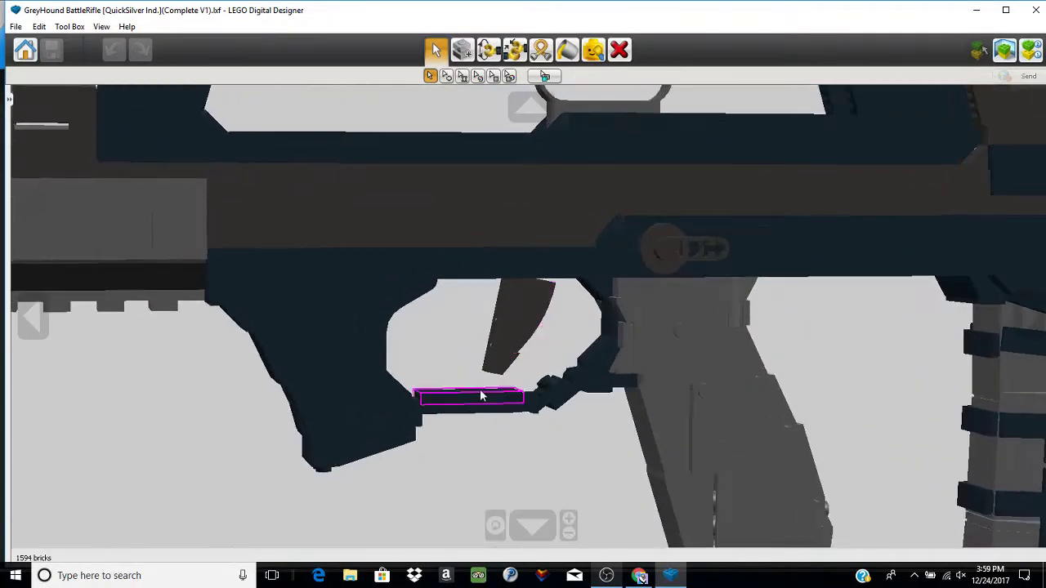
{"action": "left_click_drag", "start_coordinate": [482, 392], "coordinate": [539, 398]}
{"action": "scroll", "coordinate": [539, 399], "scroll_direction": "down", "scroll_amount": 3}
Examine the front end with its top, side and bottom rails, muzzle and the round part above the barrel.
{"action": "right_click", "coordinate": [172, 324]}
{"action": "left_click_drag", "start_coordinate": [306, 368], "coordinate": [445, 395]}
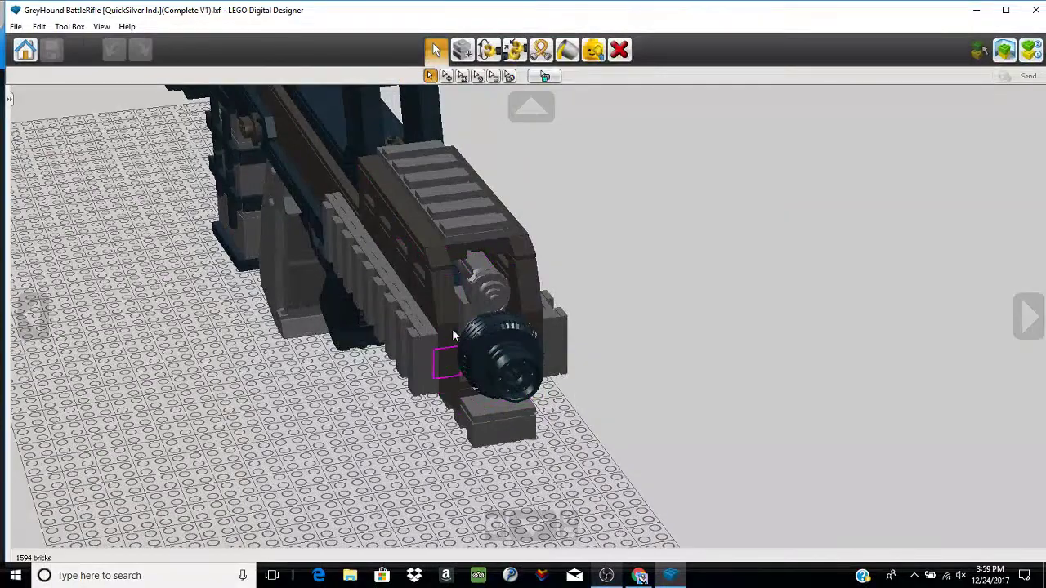
{"action": "left_click_drag", "start_coordinate": [419, 340], "coordinate": [465, 385]}
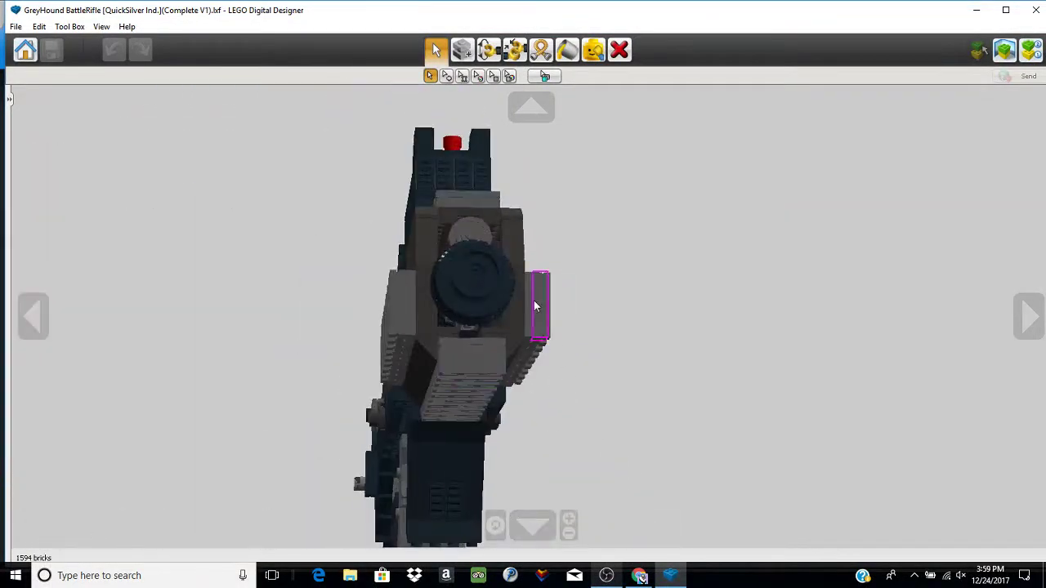
{"action": "left_click_drag", "start_coordinate": [561, 375], "coordinate": [607, 455]}
{"action": "right_click", "coordinate": [514, 345]}
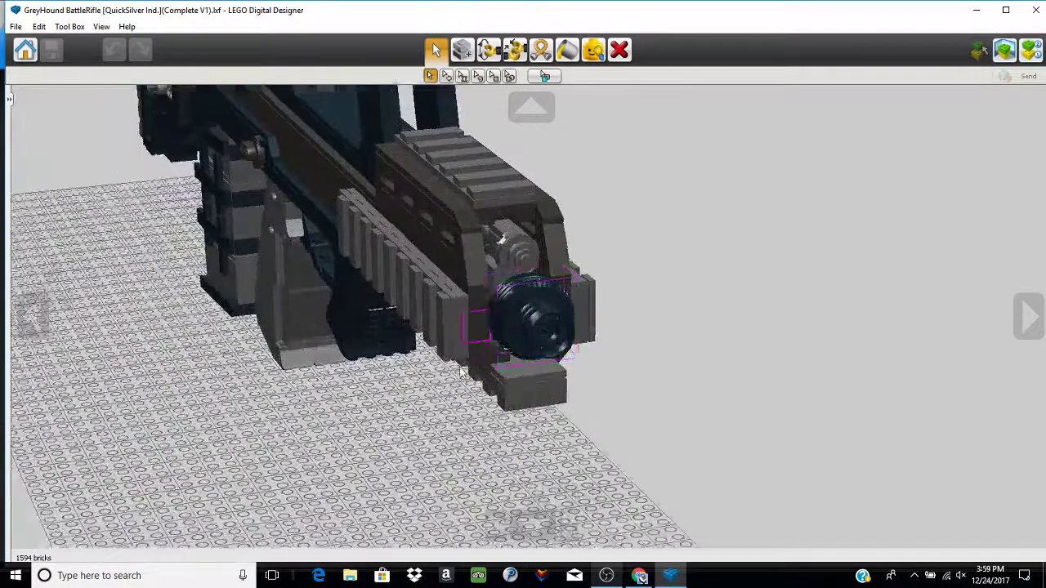
{"action": "scroll", "coordinate": [451, 412], "scroll_direction": "up", "scroll_amount": 5}
{"action": "left_click_drag", "start_coordinate": [451, 419], "coordinate": [520, 413]}
{"action": "left_click_drag", "start_coordinate": [427, 168], "coordinate": [306, 143]}
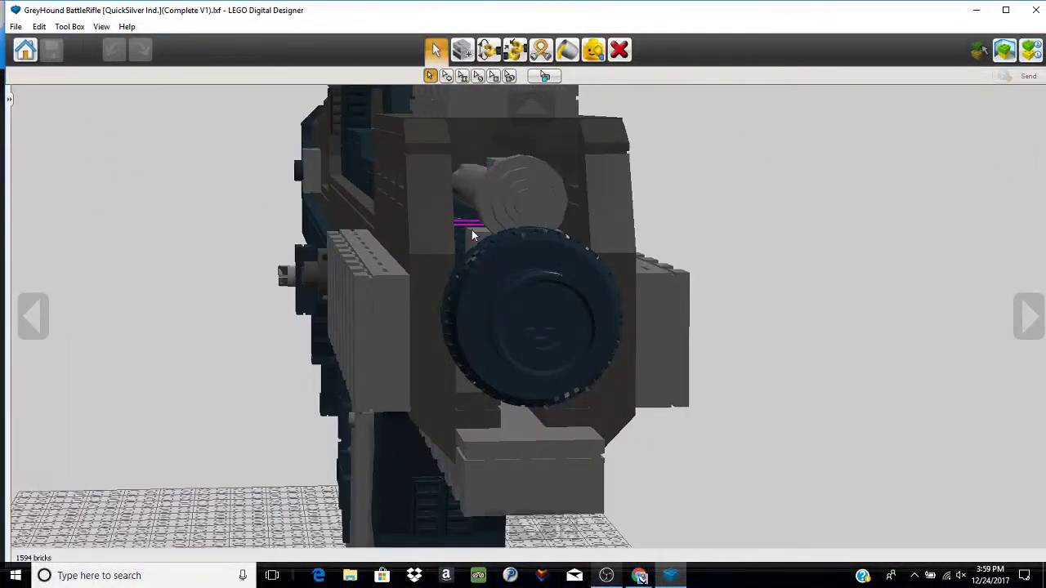
{"action": "left_click_drag", "start_coordinate": [472, 236], "coordinate": [555, 349]}
{"action": "scroll", "coordinate": [618, 353], "scroll_direction": "down", "scroll_amount": 3}
{"action": "scroll", "coordinate": [400, 364], "scroll_direction": "down", "scroll_amount": 3}
Hide the long side bricks of the receiver above the pistol grip with the Hide tool.
{"action": "right_click", "coordinate": [257, 345]}
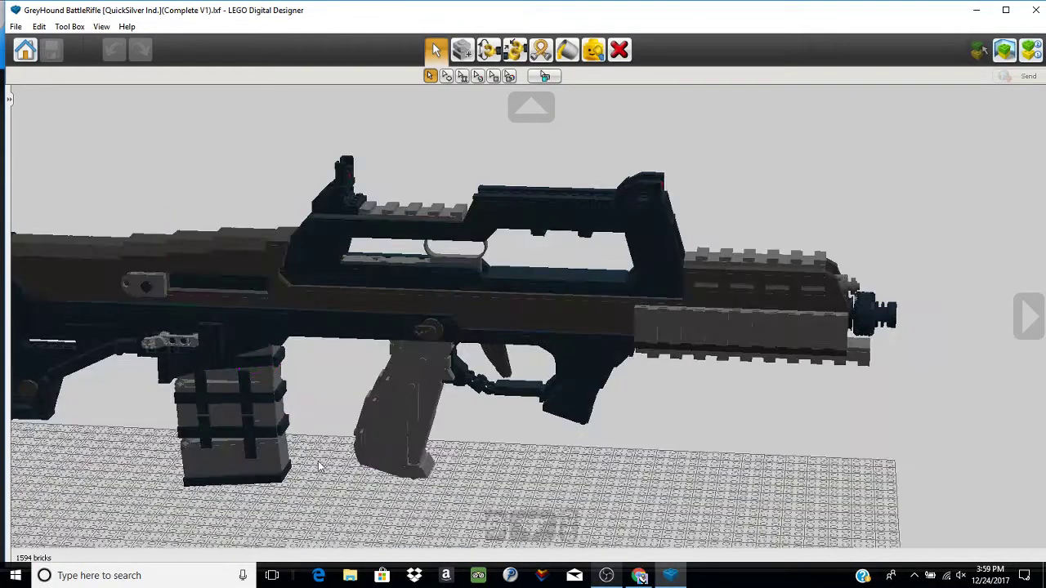
{"action": "left_click_drag", "start_coordinate": [336, 423], "coordinate": [405, 398]}
{"action": "scroll", "coordinate": [404, 397], "scroll_direction": "up", "scroll_amount": 1}
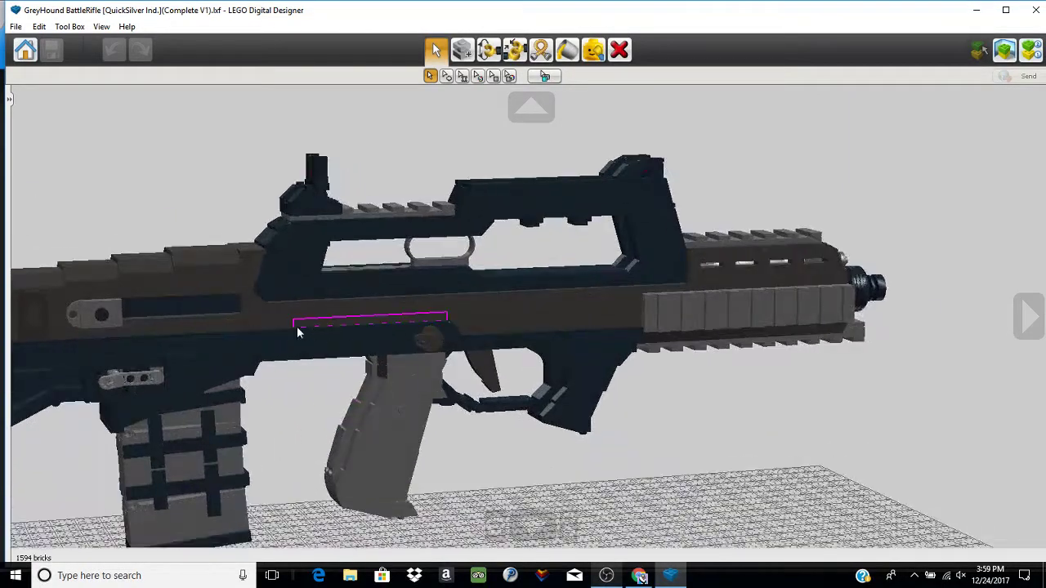
{"action": "left_click", "coordinate": [594, 49]}
{"action": "left_click", "coordinate": [351, 327]}
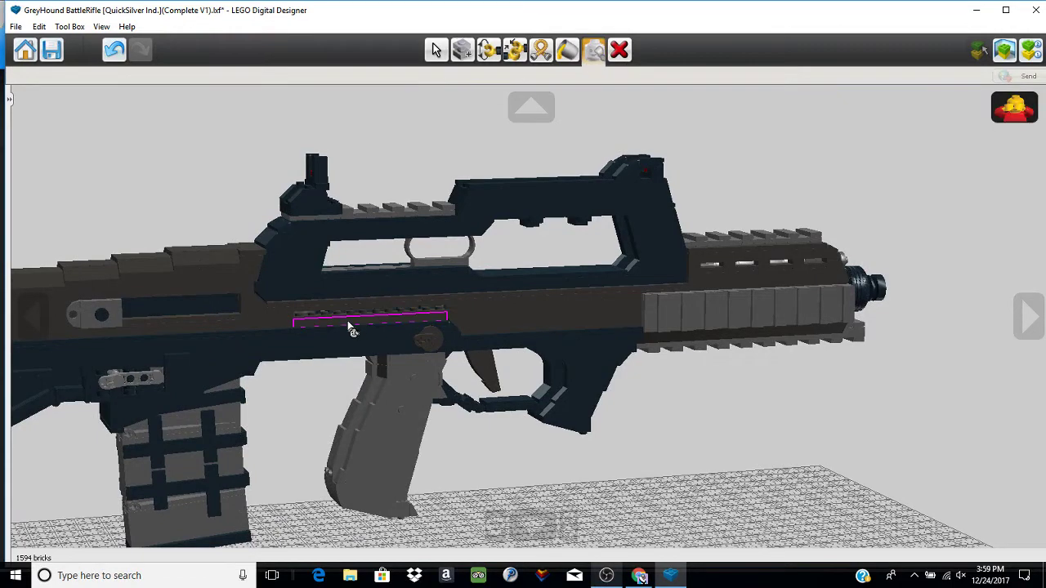
{"action": "left_click", "coordinate": [348, 324]}
{"action": "left_click", "coordinate": [349, 324]}
{"action": "left_click", "coordinate": [377, 326]}
Inspect the internal parts behind the hidden receiver bricks, restore the hidden bricks and return to the selection tool.
{"action": "left_click_drag", "start_coordinate": [373, 324], "coordinate": [294, 337]}
{"action": "scroll", "coordinate": [295, 342], "scroll_direction": "up", "scroll_amount": 10}
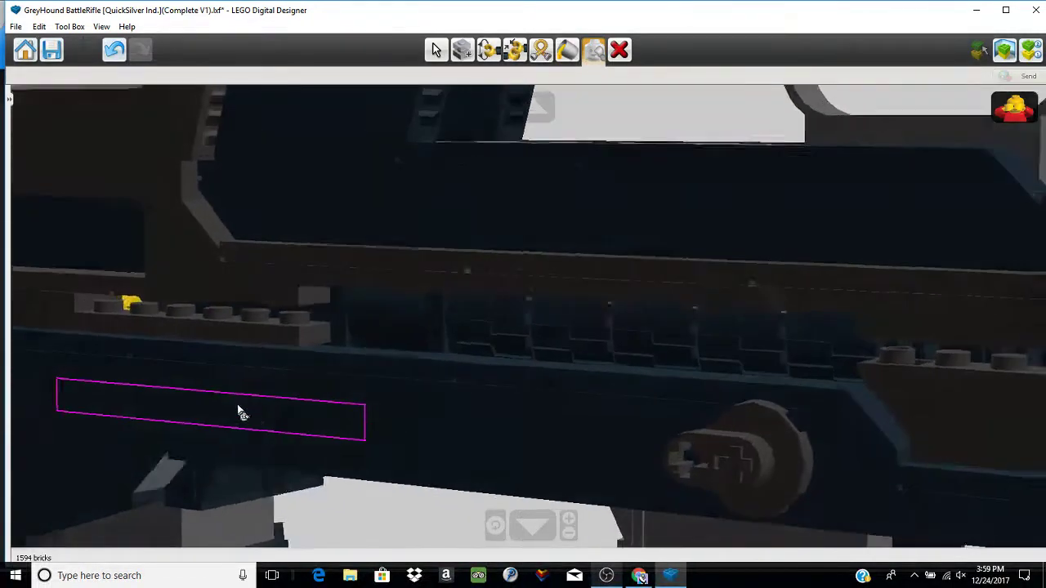
{"action": "left_click_drag", "start_coordinate": [237, 400], "coordinate": [303, 426]}
{"action": "scroll", "coordinate": [303, 427], "scroll_direction": "down", "scroll_amount": 3}
{"action": "scroll", "coordinate": [304, 433], "scroll_direction": "down", "scroll_amount": 5}
{"action": "scroll", "coordinate": [711, 240], "scroll_direction": "up", "scroll_amount": 3}
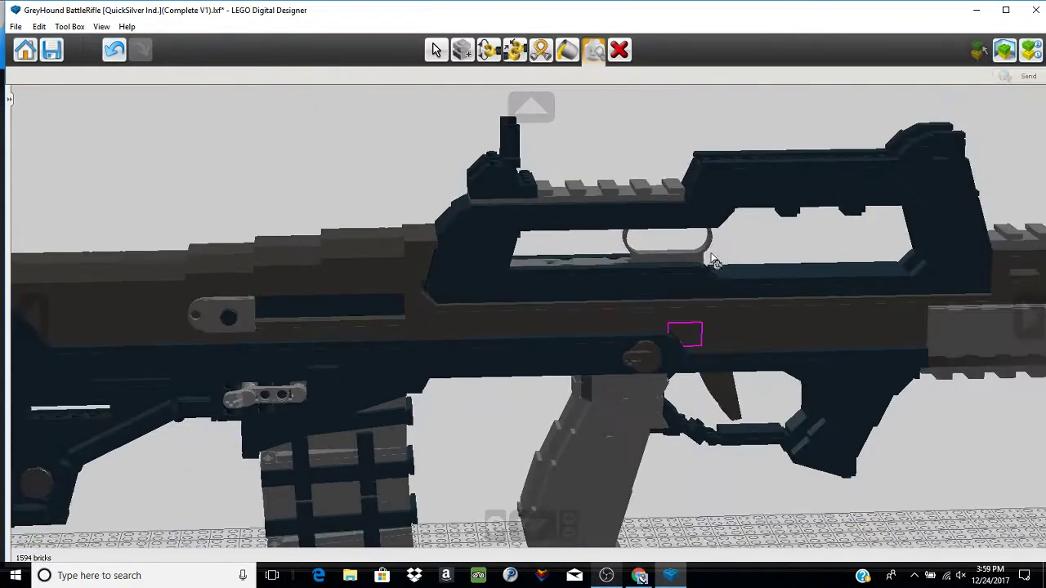
{"action": "left_click", "coordinate": [434, 50]}
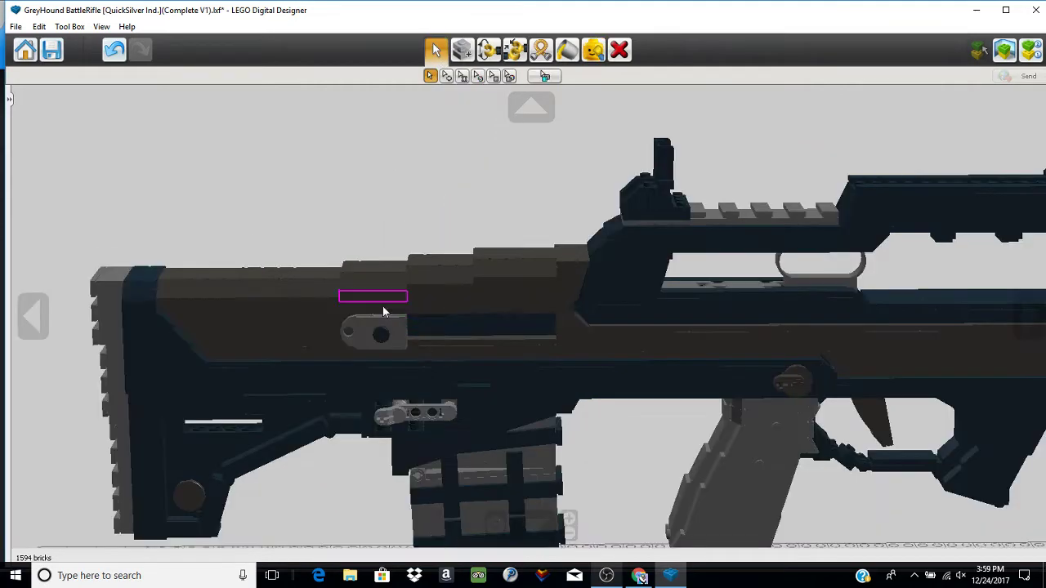
Examine the magazine from several sides, including its crossed straps, base and fit below the stock.
{"action": "left_click_drag", "start_coordinate": [383, 307], "coordinate": [428, 320]}
{"action": "scroll", "coordinate": [751, 276], "scroll_direction": "up", "scroll_amount": 1}
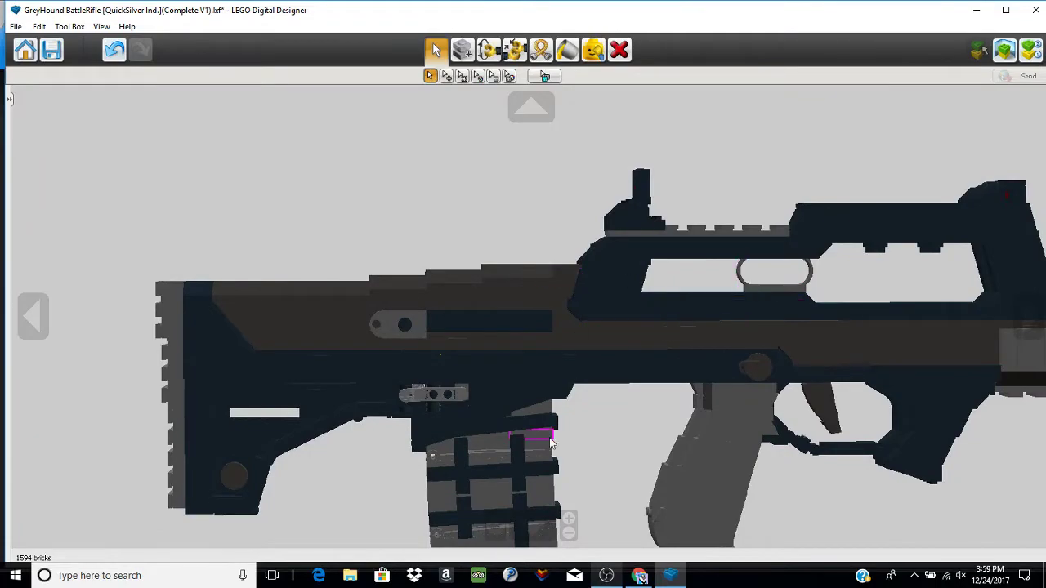
{"action": "scroll", "coordinate": [479, 457], "scroll_direction": "down", "scroll_amount": 1}
{"action": "right_click", "coordinate": [485, 456]}
{"action": "scroll", "coordinate": [485, 456], "scroll_direction": "up", "scroll_amount": 1}
{"action": "left_click_drag", "start_coordinate": [482, 456], "coordinate": [367, 456]}
{"action": "scroll", "coordinate": [368, 456], "scroll_direction": "up", "scroll_amount": 2}
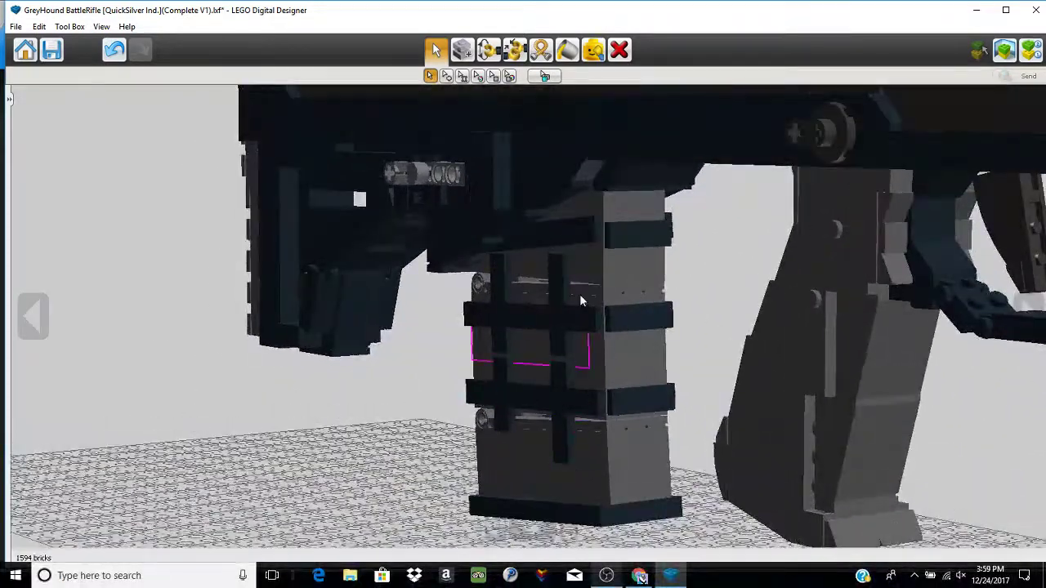
{"action": "left_click_drag", "start_coordinate": [602, 400], "coordinate": [552, 449]}
{"action": "left_click_drag", "start_coordinate": [553, 384], "coordinate": [299, 345]}
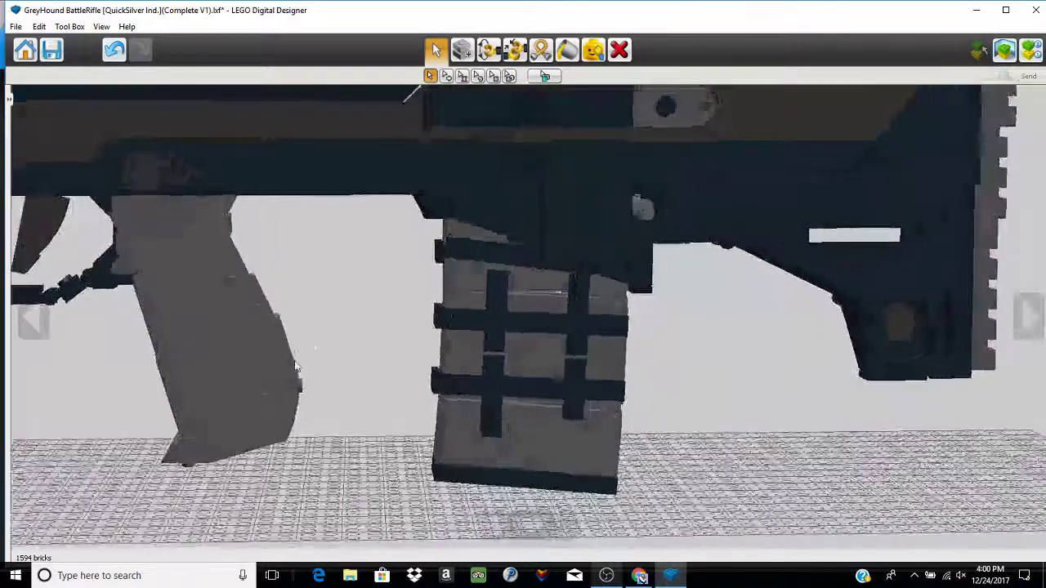
{"action": "left_click_drag", "start_coordinate": [474, 296], "coordinate": [512, 279]}
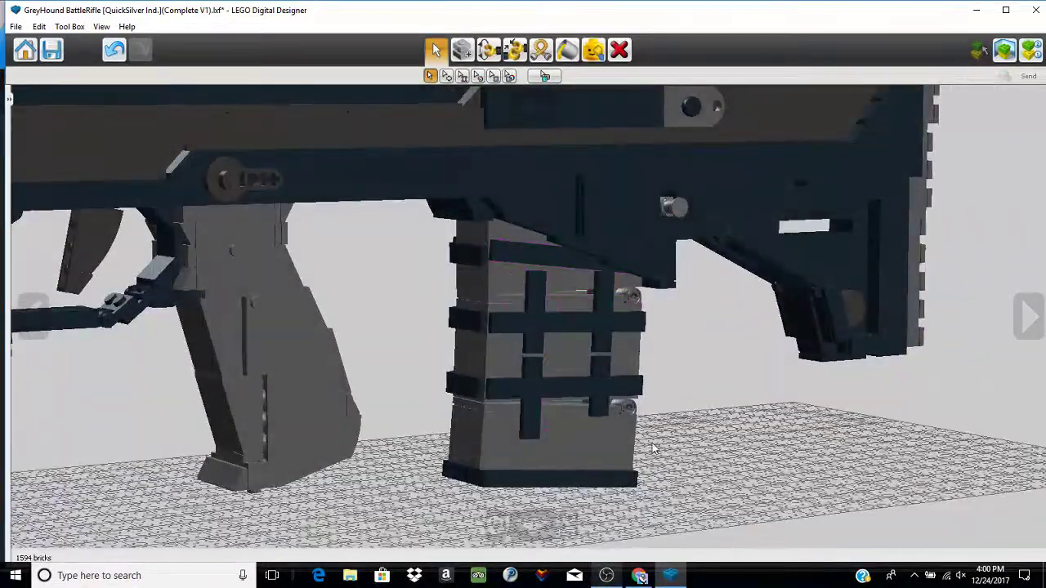
{"action": "left_click_drag", "start_coordinate": [653, 448], "coordinate": [532, 373]}
{"action": "scroll", "coordinate": [578, 490], "scroll_direction": "down", "scroll_amount": 2}
Examine the grey pin and lever above the magazine from both sides of the rifle.
{"action": "right_click", "coordinate": [567, 283]}
{"action": "scroll", "coordinate": [567, 283], "scroll_direction": "up", "scroll_amount": 4}
{"action": "scroll", "coordinate": [572, 326], "scroll_direction": "up", "scroll_amount": 3}
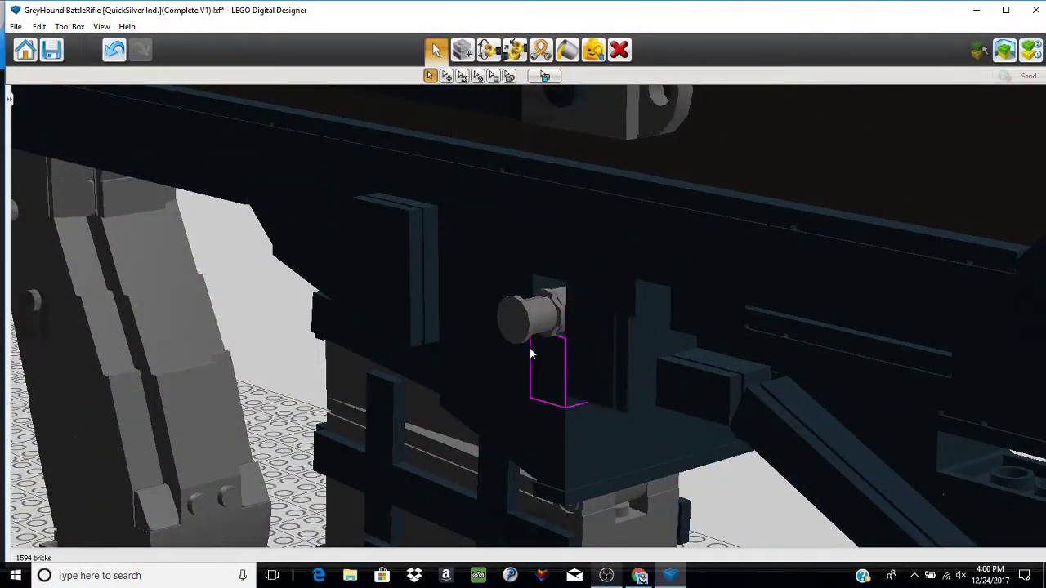
{"action": "scroll", "coordinate": [583, 417], "scroll_direction": "down", "scroll_amount": 4}
{"action": "left_click_drag", "start_coordinate": [584, 417], "coordinate": [492, 433]}
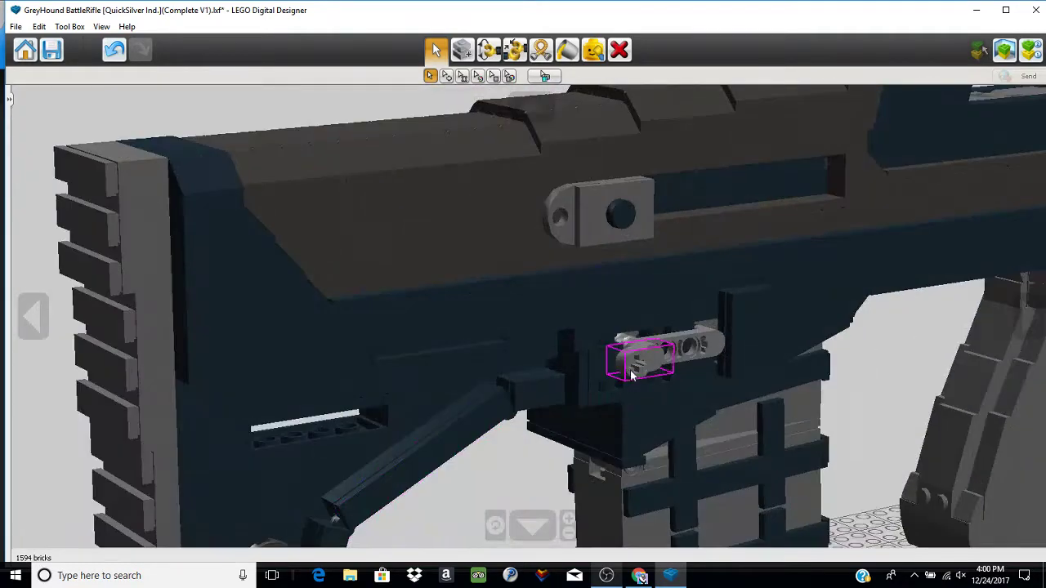
{"action": "right_click", "coordinate": [630, 369]}
{"action": "scroll", "coordinate": [630, 369], "scroll_direction": "up", "scroll_amount": 4}
{"action": "left_click_drag", "start_coordinate": [611, 431], "coordinate": [627, 446]}
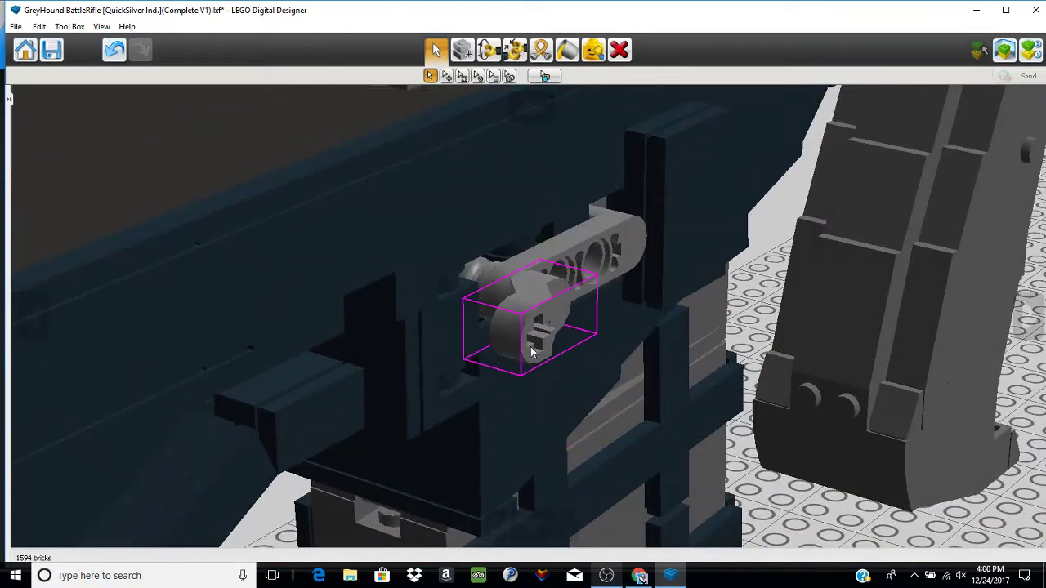
{"action": "scroll", "coordinate": [619, 308], "scroll_direction": "down", "scroll_amount": 4}
{"action": "mouse_move", "coordinate": [618, 308]}
{"action": "left_mouse_down"}
{"action": "mouse_move", "coordinate": [522, 301]}
{"action": "mouse_move", "coordinate": [598, 308]}
{"action": "left_mouse_up"}
{"action": "scroll", "coordinate": [597, 311], "scroll_direction": "down", "scroll_amount": 2}
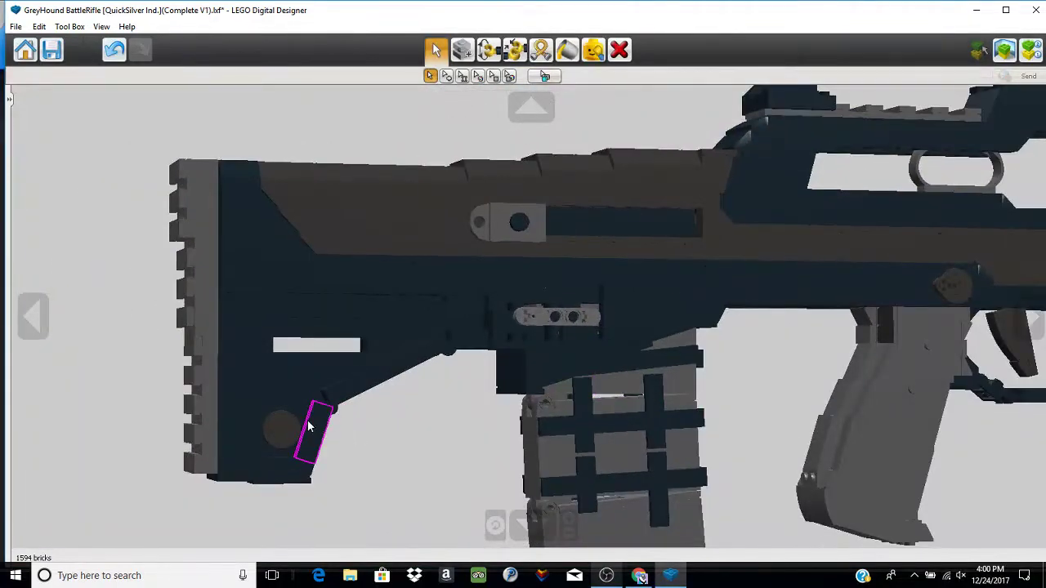
Examine the stock, butt plate and grey sliding handle from both sides of the rifle.
{"action": "scroll", "coordinate": [292, 346], "scroll_direction": "down", "scroll_amount": 5}
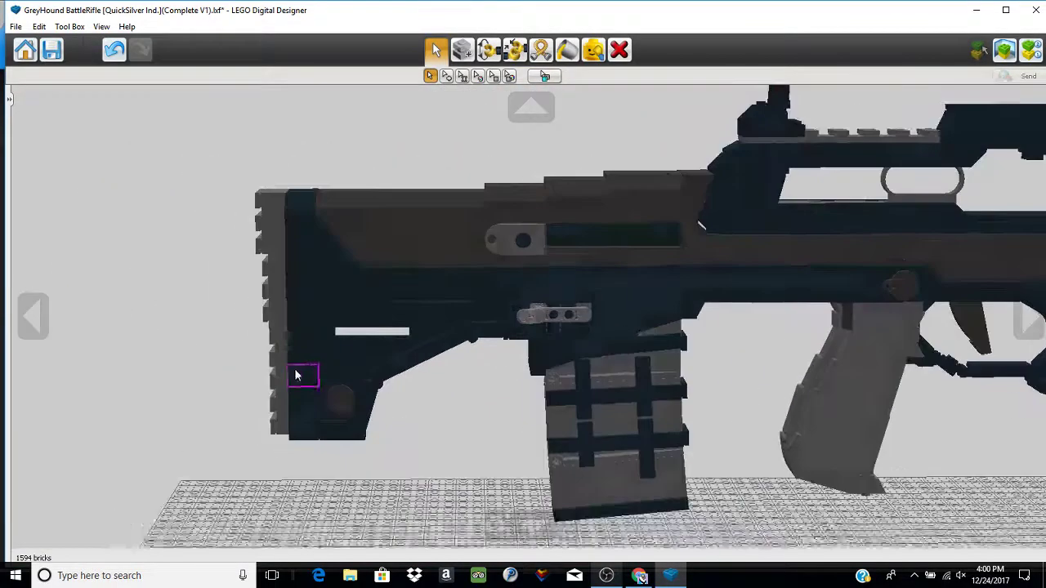
{"action": "left_click_drag", "start_coordinate": [392, 340], "coordinate": [483, 367]}
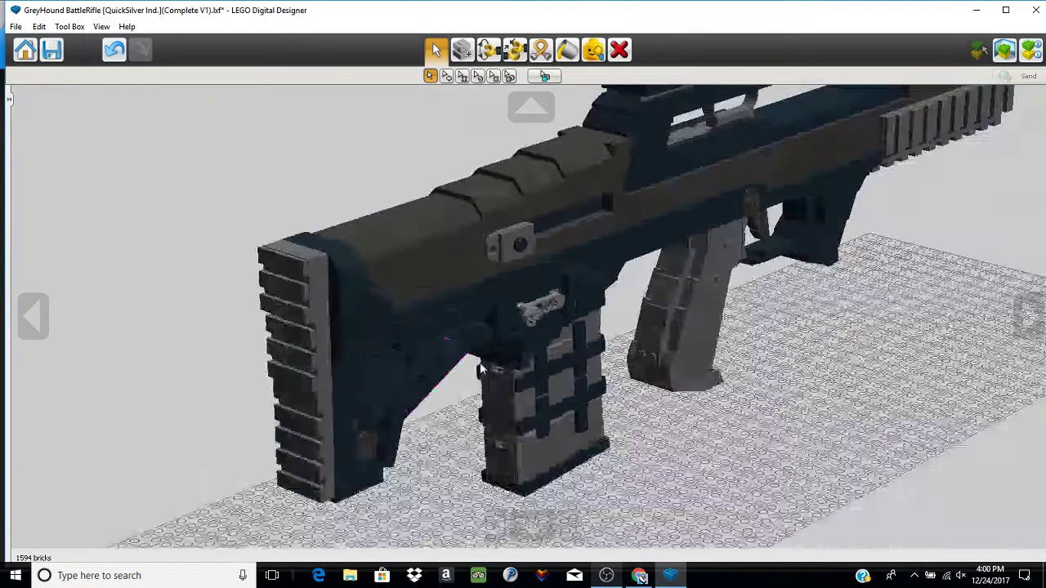
{"action": "left_click_drag", "start_coordinate": [521, 249], "coordinate": [531, 316]}
{"action": "left_click_drag", "start_coordinate": [401, 382], "coordinate": [498, 382]}
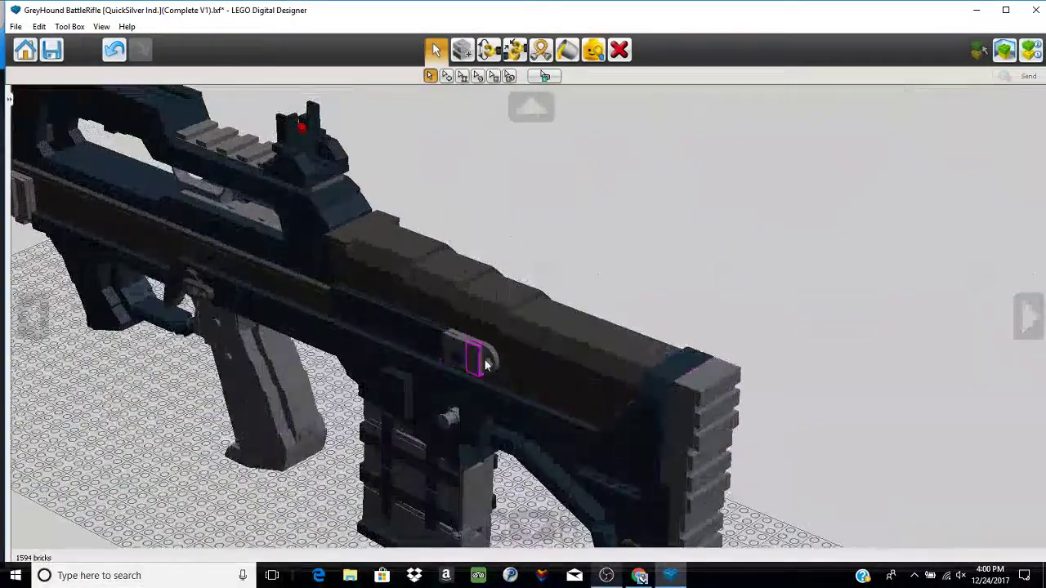
{"action": "scroll", "coordinate": [294, 312], "scroll_direction": "down", "scroll_amount": 2}
{"action": "right_click", "coordinate": [245, 305]}
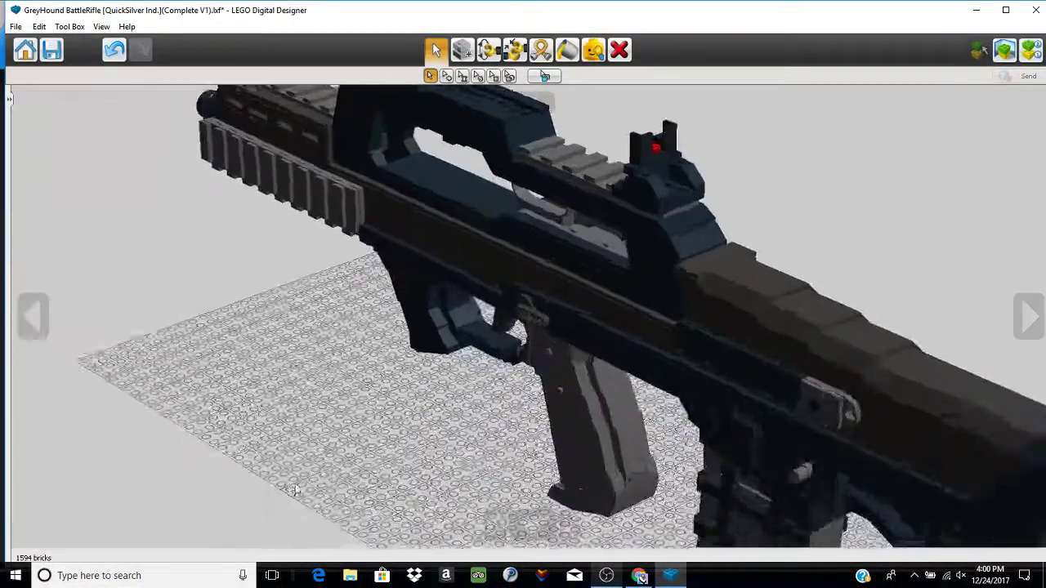
Examine the round pivot and lever above the pistol grip from both sides, with the Hinge tool picked.
{"action": "left_click_drag", "start_coordinate": [319, 479], "coordinate": [517, 439]}
{"action": "scroll", "coordinate": [482, 436], "scroll_direction": "up", "scroll_amount": 2}
{"action": "scroll", "coordinate": [527, 335], "scroll_direction": "up", "scroll_amount": 2}
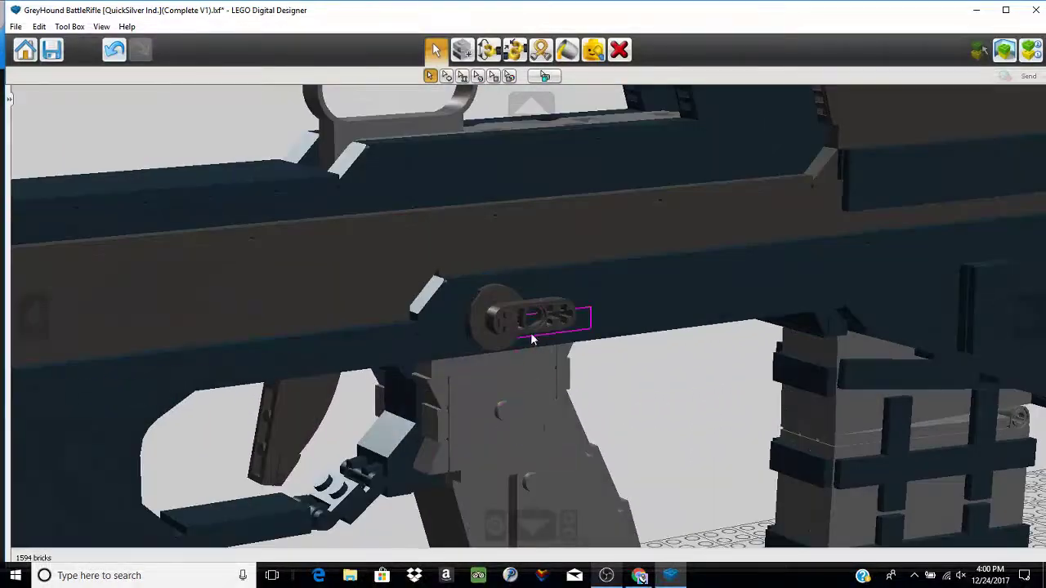
{"action": "left_click", "coordinate": [489, 51]}
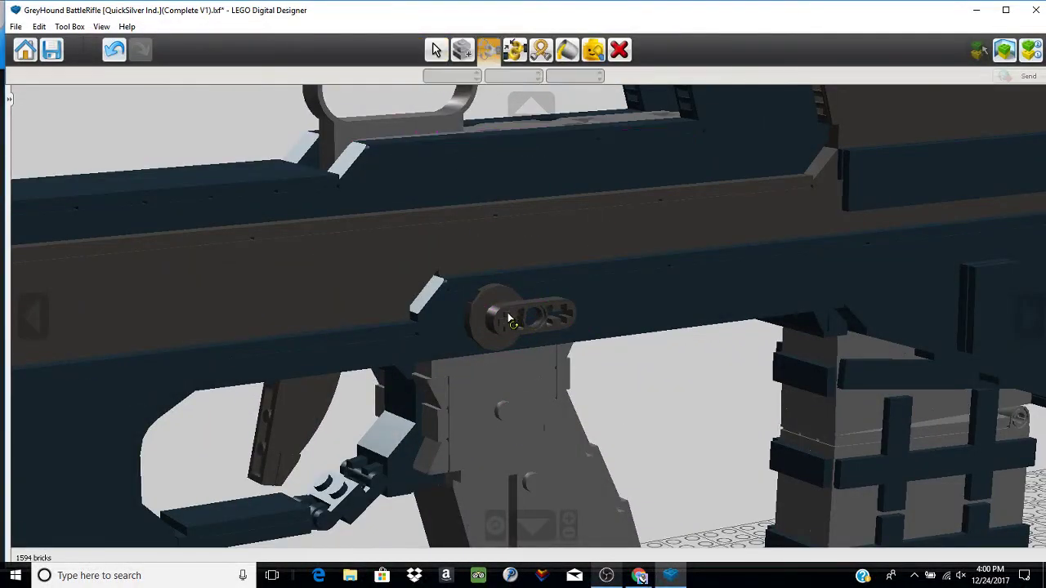
{"action": "left_click_drag", "start_coordinate": [507, 325], "coordinate": [620, 394]}
{"action": "left_click", "coordinate": [626, 399]}
{"action": "scroll", "coordinate": [650, 427], "scroll_direction": "down", "scroll_amount": 3}
{"action": "left_click_drag", "start_coordinate": [651, 429], "coordinate": [597, 376]}
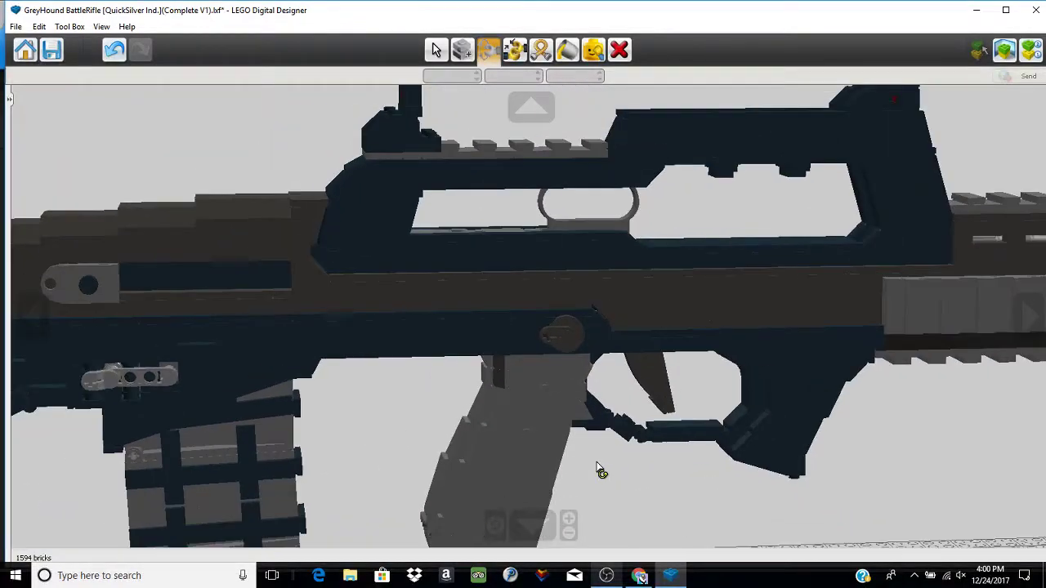
Examine the trigger, trigger guard and pistol grip up close, ending with a side view of the whole rifle.
{"action": "left_click_drag", "start_coordinate": [597, 464], "coordinate": [515, 460]}
{"action": "left_click_drag", "start_coordinate": [475, 402], "coordinate": [592, 433]}
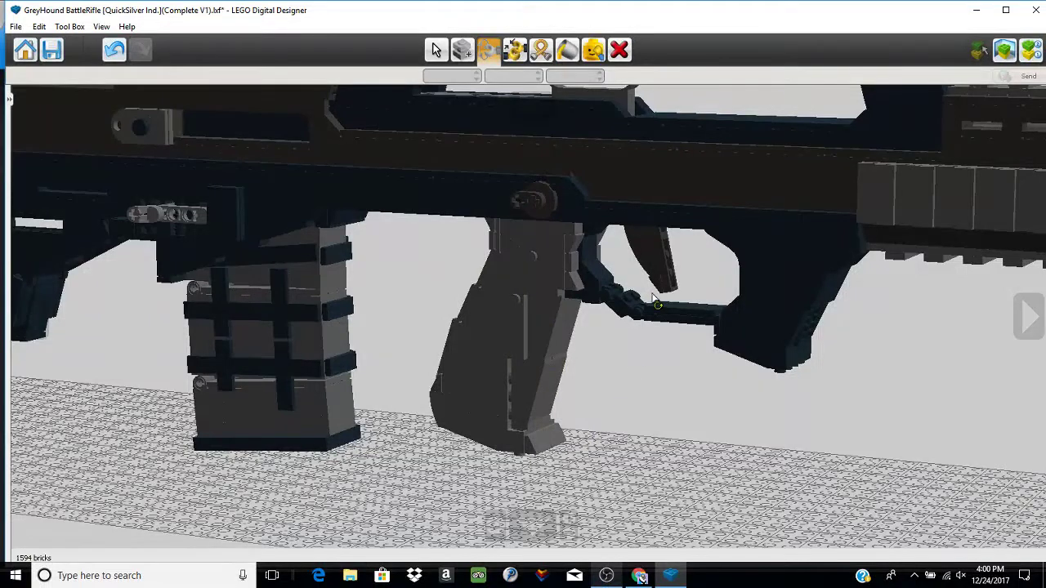
{"action": "right_click", "coordinate": [665, 268]}
{"action": "scroll", "coordinate": [534, 390], "scroll_direction": "up", "scroll_amount": 3}
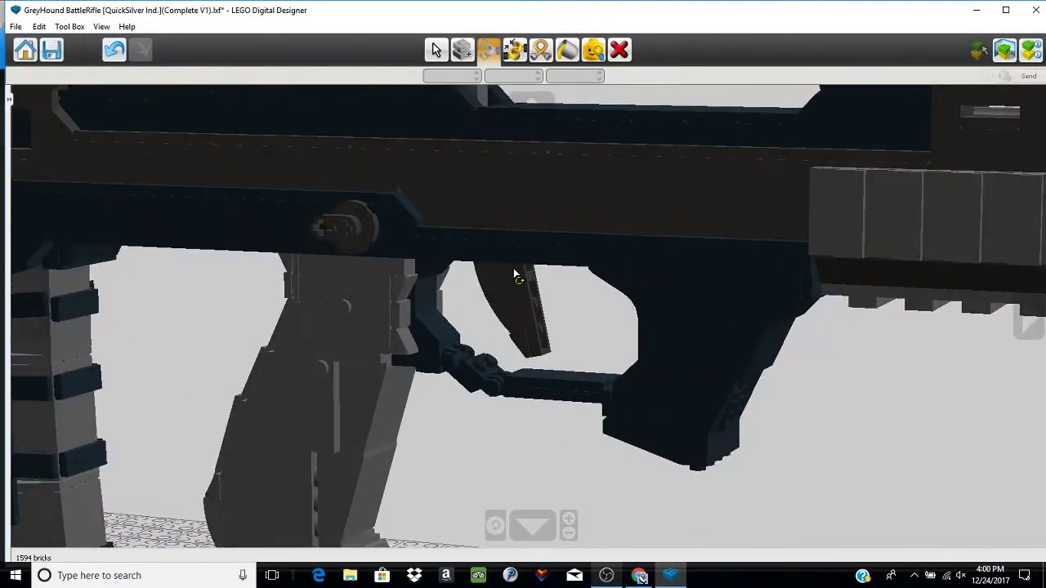
{"action": "left_click_drag", "start_coordinate": [513, 268], "coordinate": [600, 348]}
{"action": "left_click_drag", "start_coordinate": [528, 347], "coordinate": [513, 370]}
{"action": "scroll", "coordinate": [564, 372], "scroll_direction": "down", "scroll_amount": 3}
{"action": "right_click", "coordinate": [618, 376]}
{"action": "left_click_drag", "start_coordinate": [648, 388], "coordinate": [682, 416]}
{"action": "scroll", "coordinate": [687, 416], "scroll_direction": "down", "scroll_amount": 2}
{"action": "scroll", "coordinate": [679, 413], "scroll_direction": "down", "scroll_amount": 3}
{"action": "scroll", "coordinate": [688, 410], "scroll_direction": "down", "scroll_amount": 3}
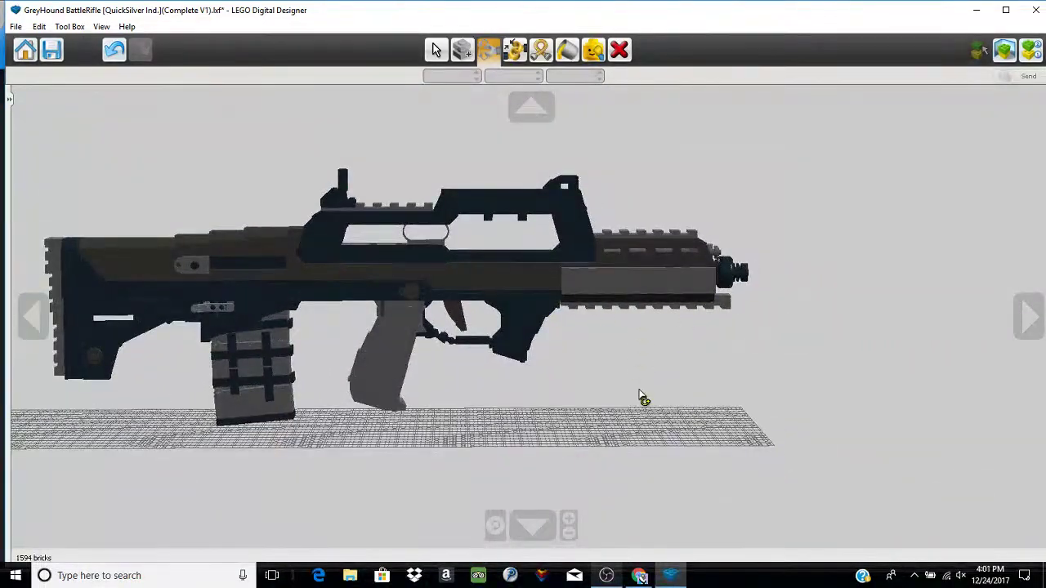
Return to the selection tool and view the complete rifle at an angle from both sides.
{"action": "left_click", "coordinate": [437, 56]}
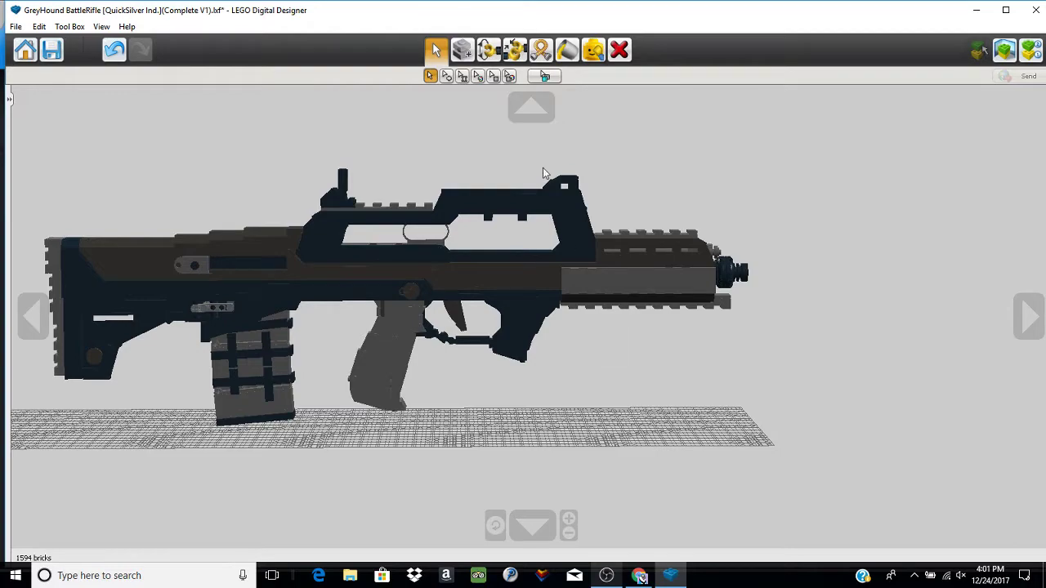
{"action": "scroll", "coordinate": [550, 158], "scroll_direction": "up", "scroll_amount": 1}
{"action": "left_click_drag", "start_coordinate": [818, 408], "coordinate": [762, 431]}
{"action": "left_click", "coordinate": [497, 528]}
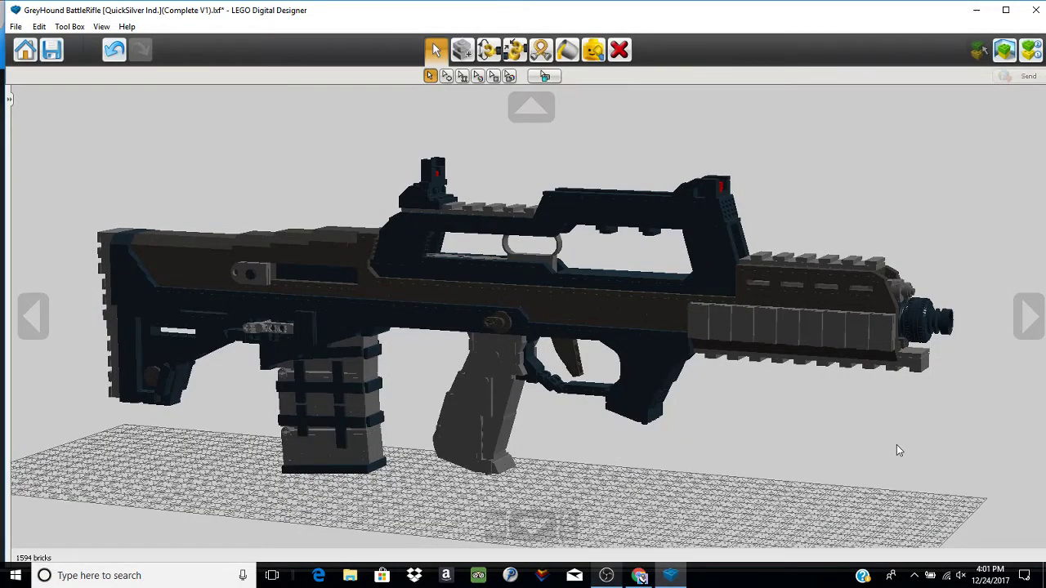
{"action": "left_click_drag", "start_coordinate": [891, 446], "coordinate": [606, 450]}
{"action": "left_click_drag", "start_coordinate": [786, 471], "coordinate": [719, 469]}
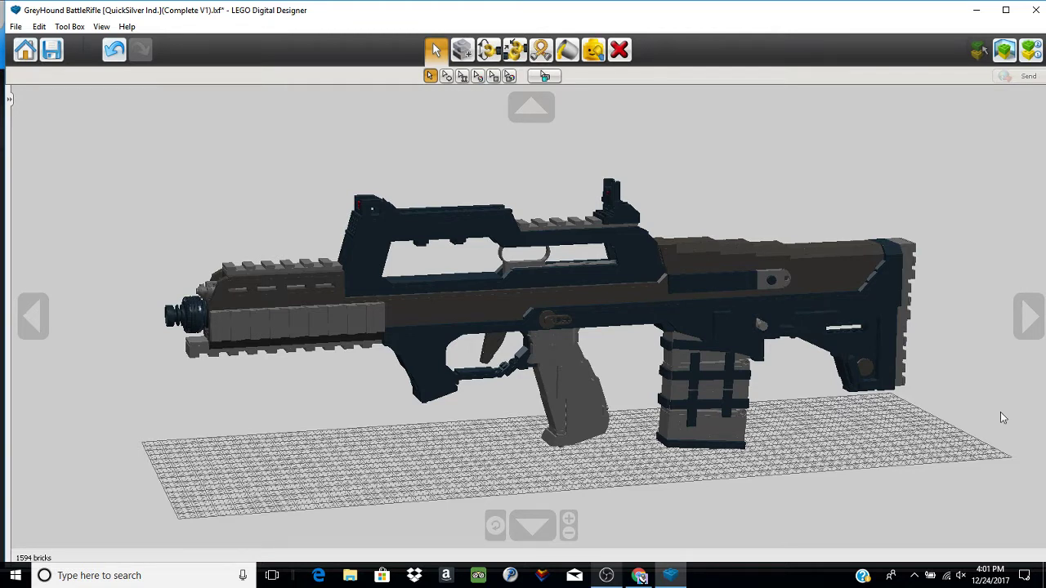
{"action": "left_click_drag", "start_coordinate": [970, 420], "coordinate": [526, 469]}
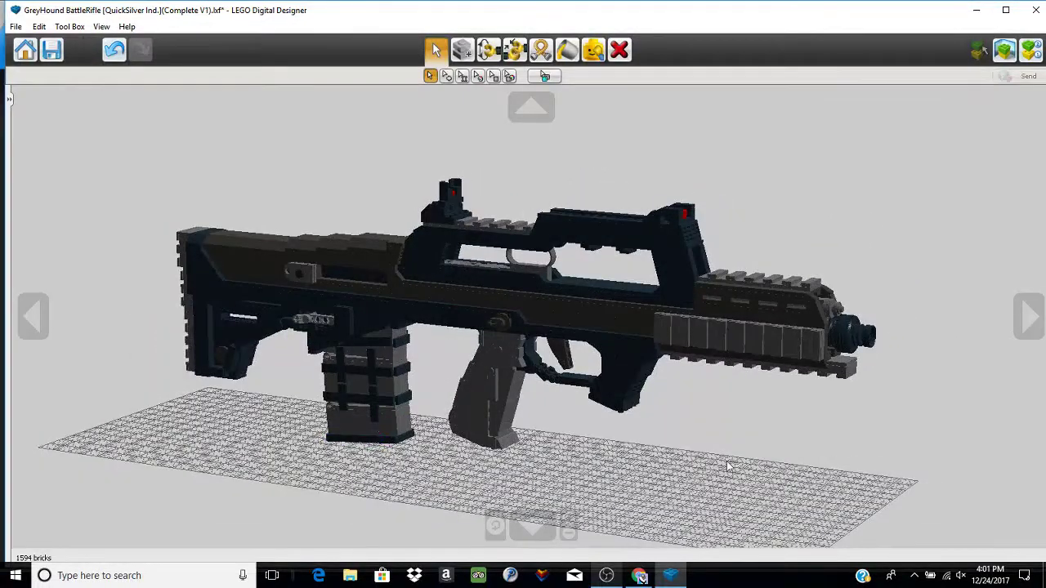
{"action": "left_click", "coordinate": [607, 576]}
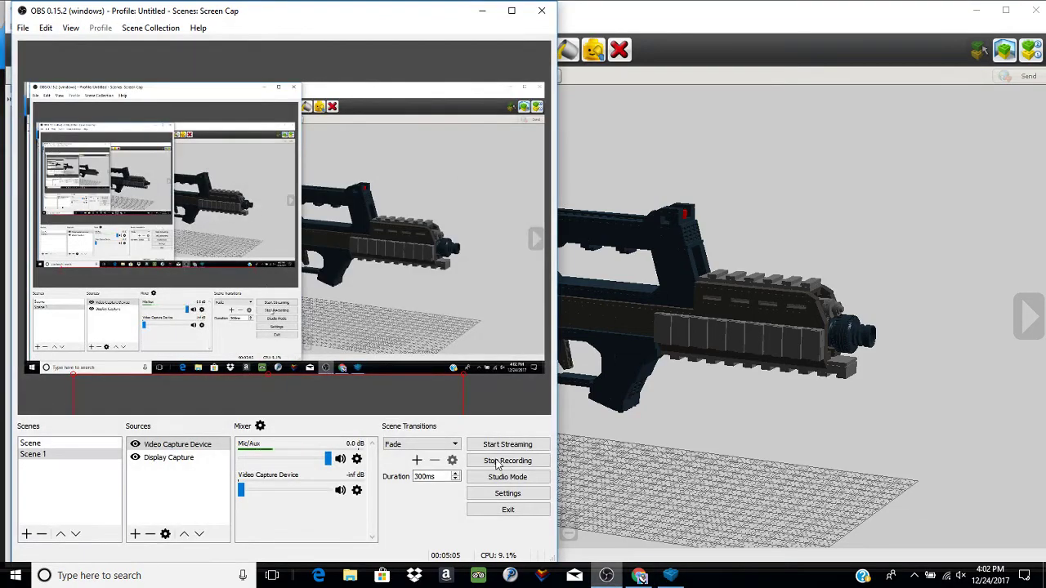